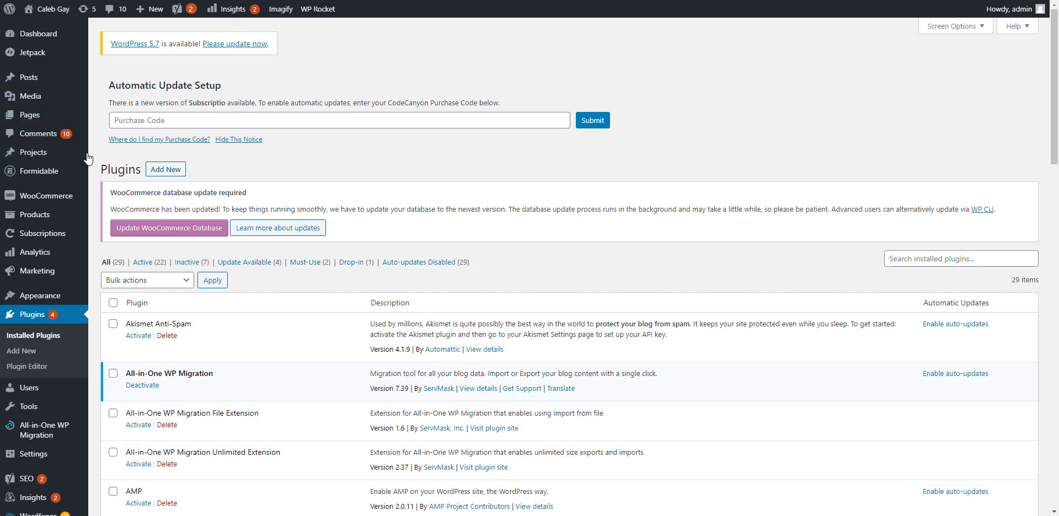
Open the page for adding new plugins and show its form for uploading a plugin in .zip format.
{"action": "mouse_move", "coordinate": [71, 120]}
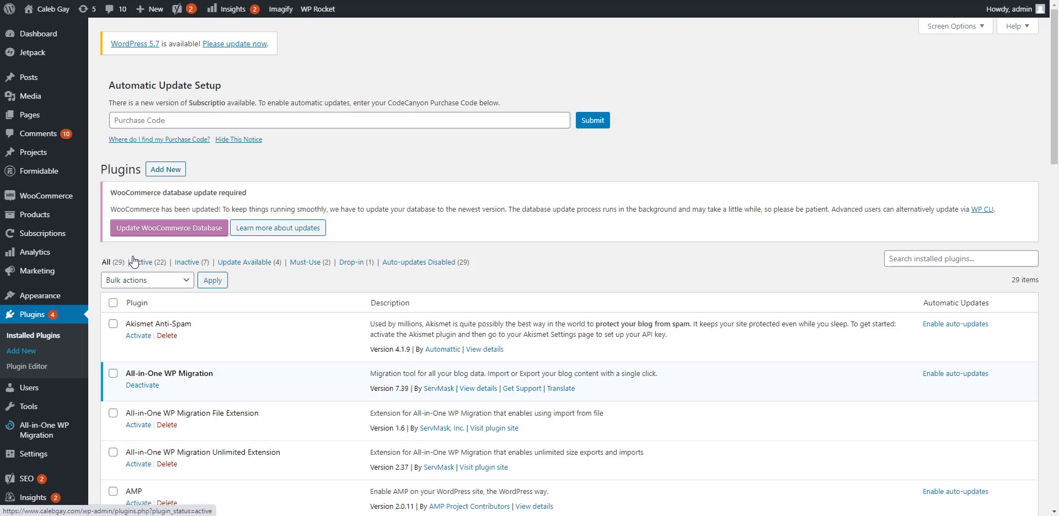
{"action": "left_click", "coordinate": [181, 171]}
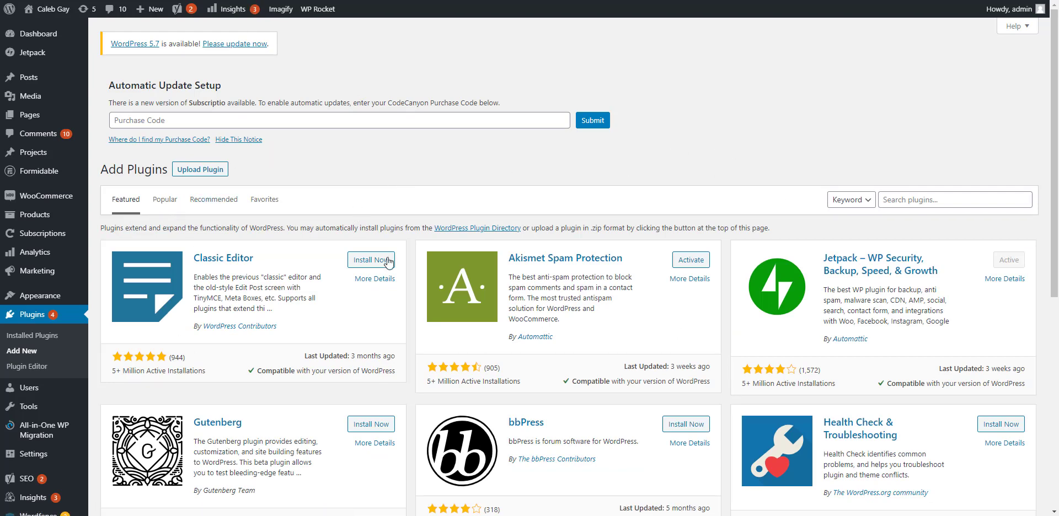
{"action": "left_click", "coordinate": [200, 170]}
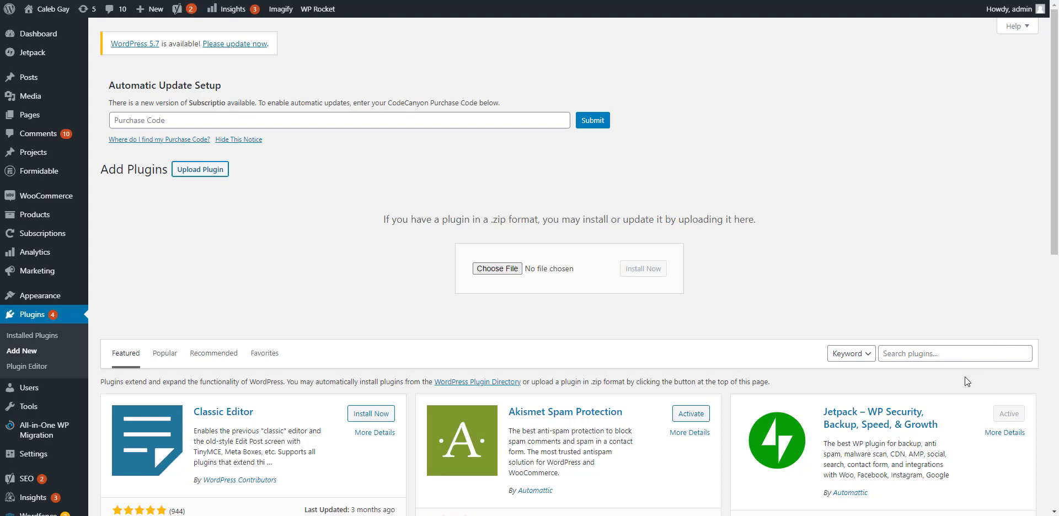
Search the WordPress plugin directory for "wp all in one" and look through the matching plugins.
{"action": "left_click", "coordinate": [930, 352]}
{"action": "scroll", "coordinate": [813, 275], "scroll_direction": "down", "scroll_amount": 2}
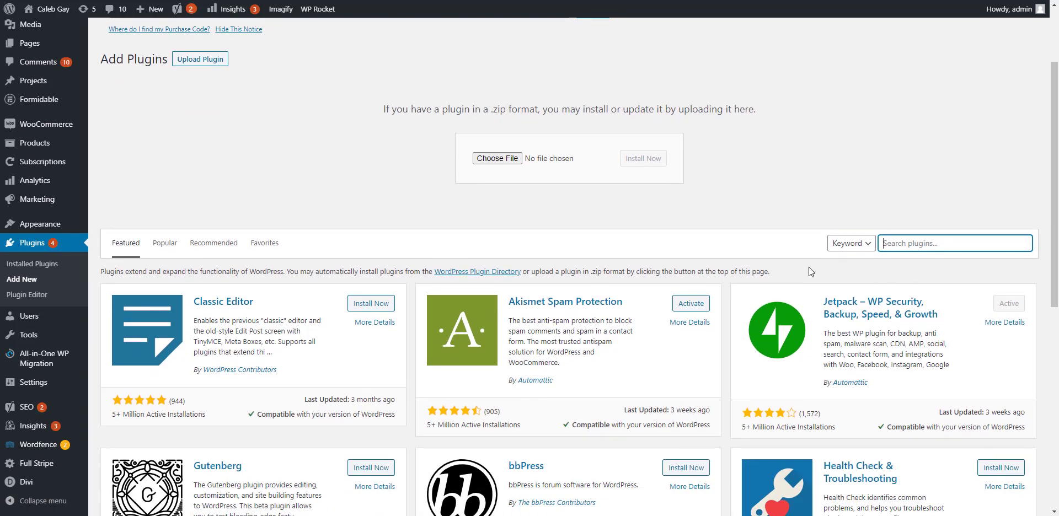
{"action": "type", "text": "wp all in"}
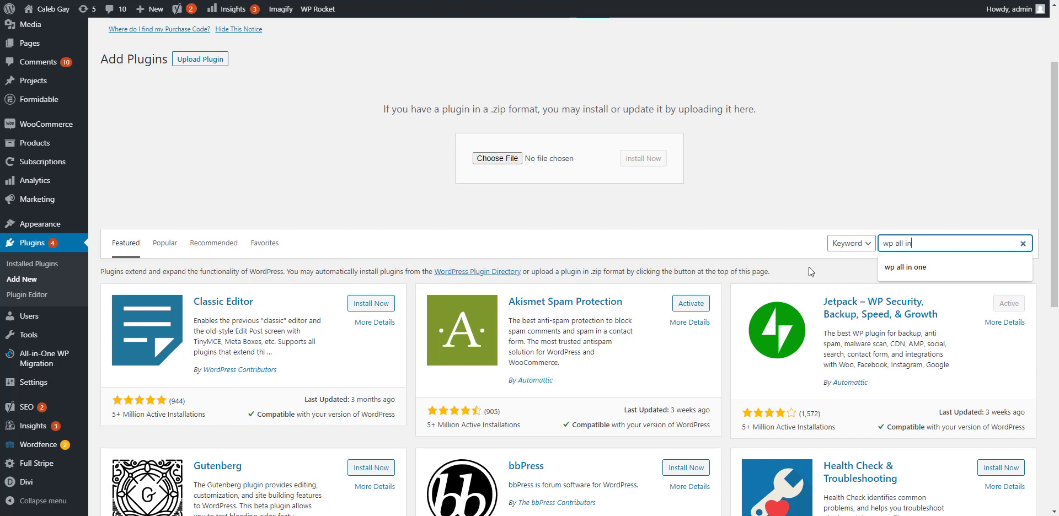
{"action": "type", "text": " one"}
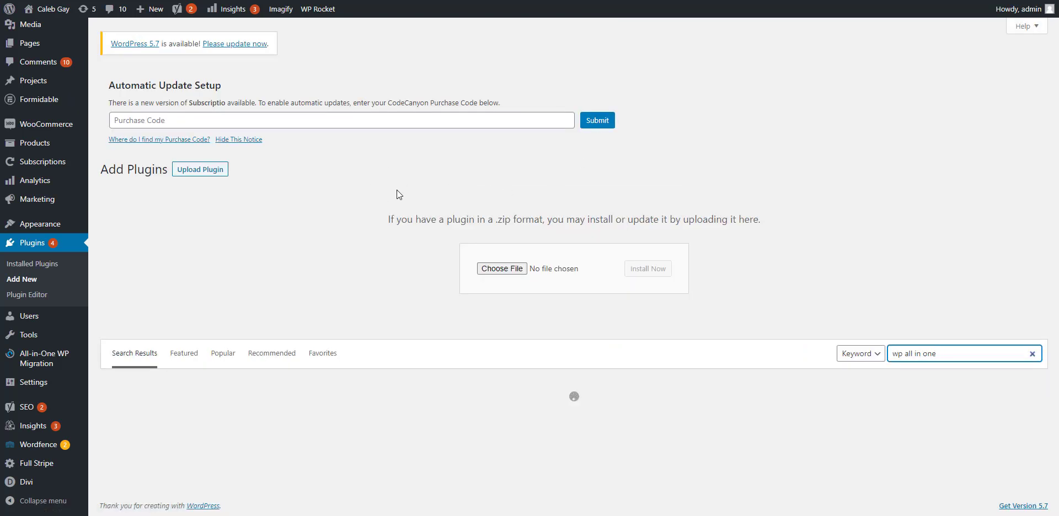
{"action": "scroll", "coordinate": [382, 190], "scroll_direction": "down", "scroll_amount": 3}
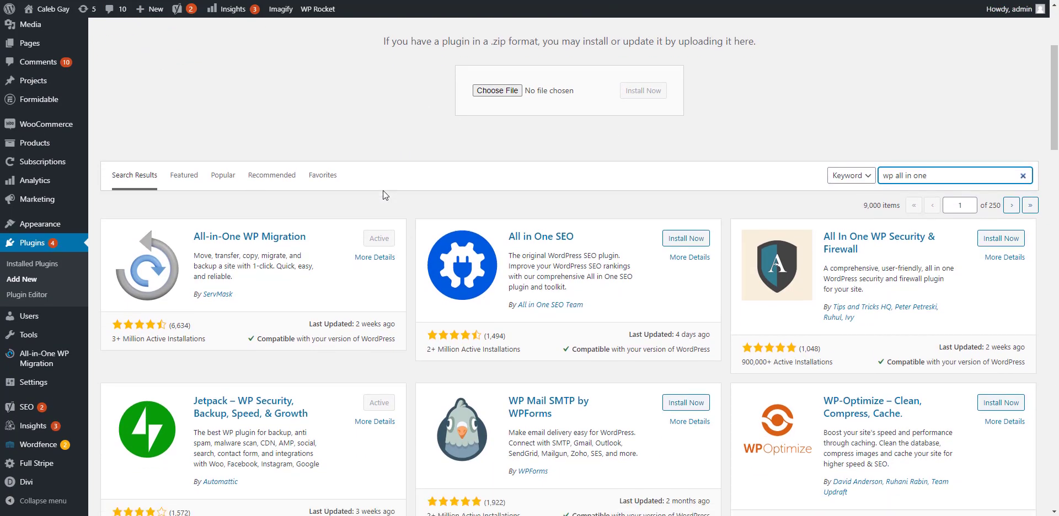
{"action": "scroll", "coordinate": [382, 190], "scroll_direction": "down", "scroll_amount": 1}
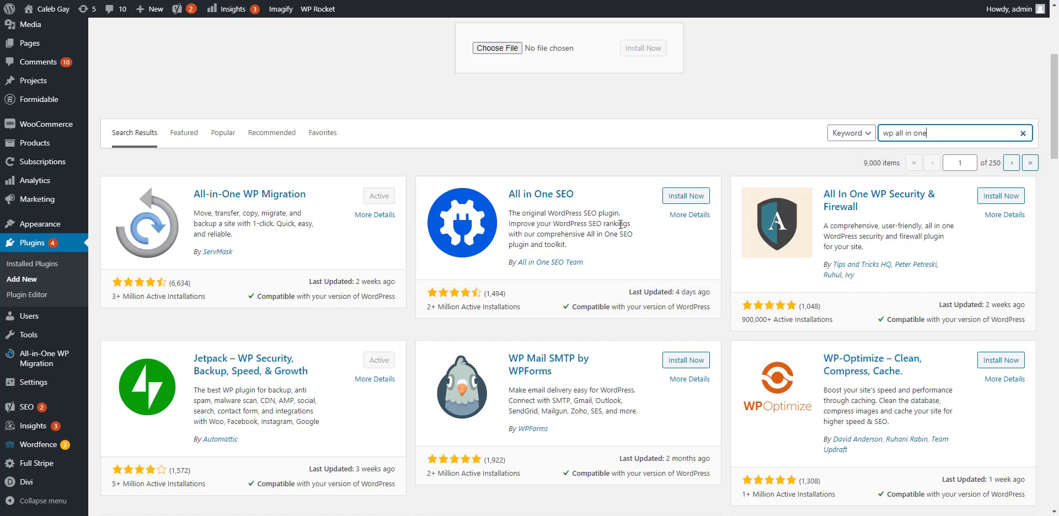
Install and activate the All in One SEO plugin, then leave its setup wizard for the dashboard.
{"action": "left_click_drag", "start_coordinate": [927, 133], "coordinate": [876, 128]}
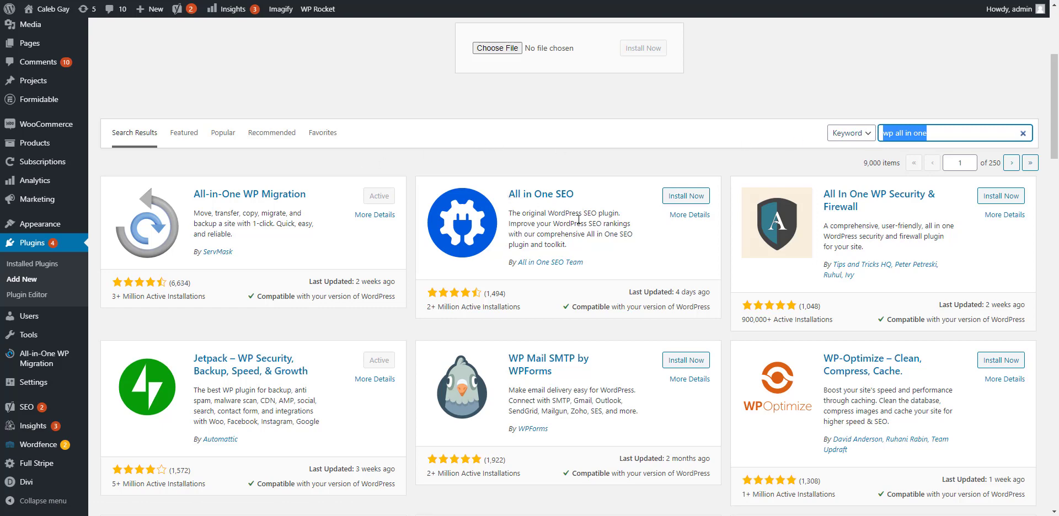
{"action": "left_click", "coordinate": [687, 197]}
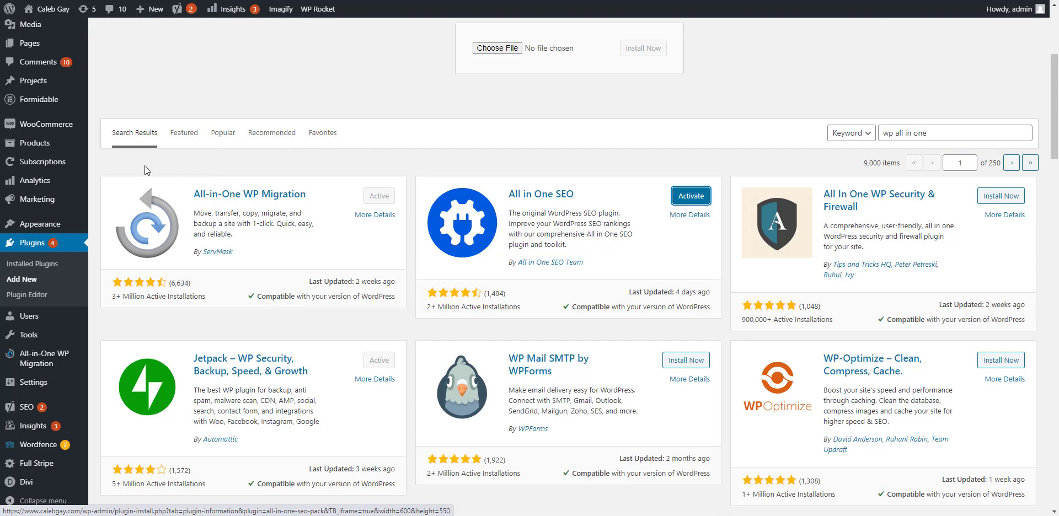
{"action": "left_click", "coordinate": [27, 196]}
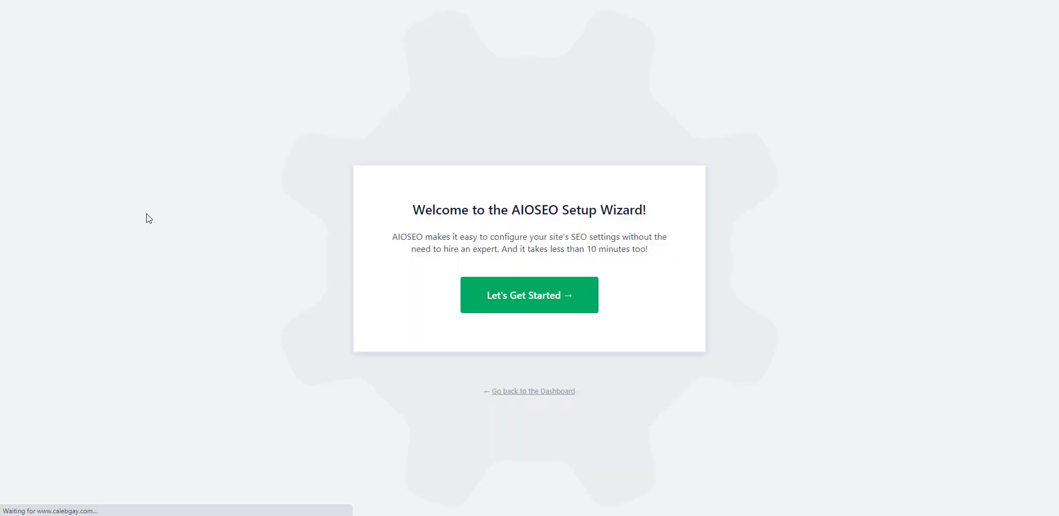
{"action": "left_click", "coordinate": [525, 392]}
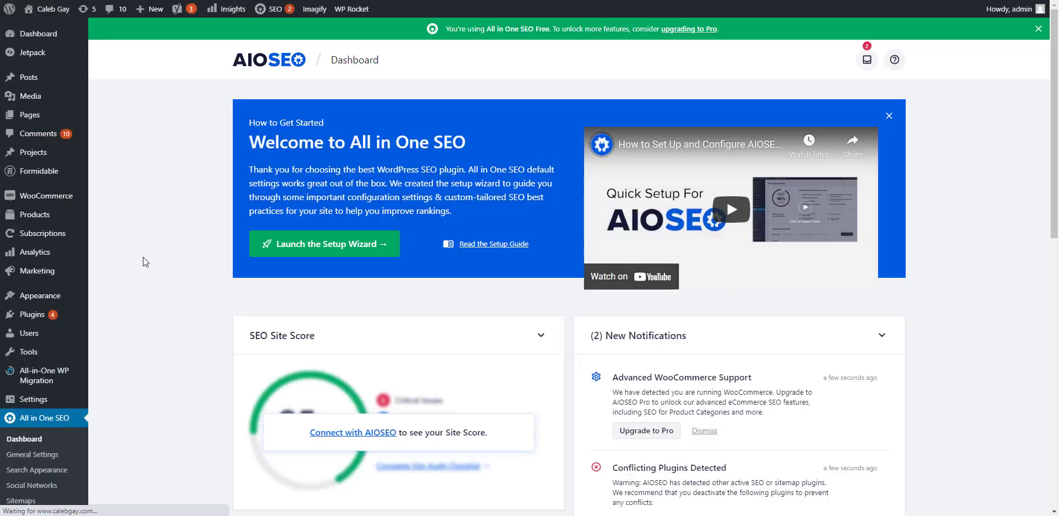
Deactivate the All in One SEO plugin from the list of installed plugins.
{"action": "scroll", "coordinate": [34, 292], "scroll_direction": "down", "scroll_amount": 2}
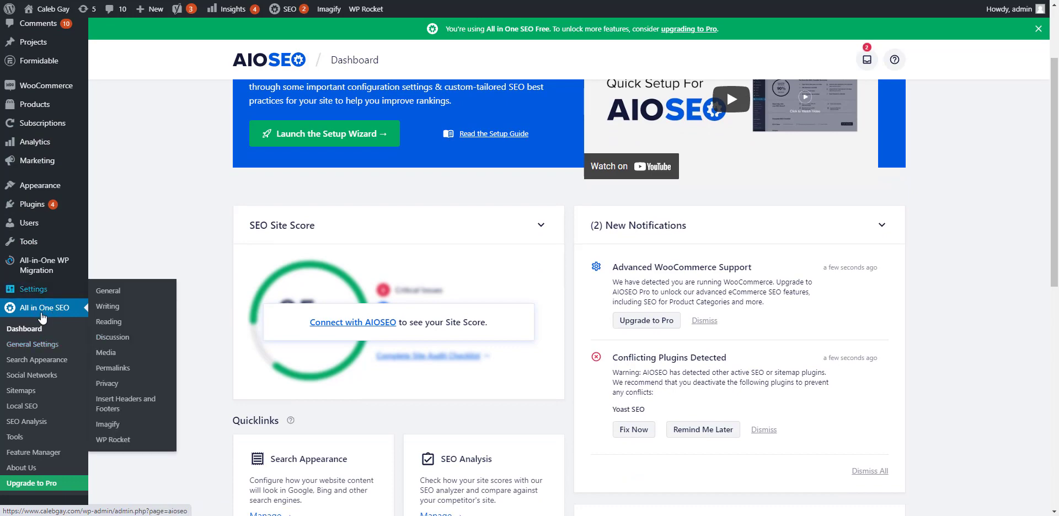
{"action": "left_click", "coordinate": [33, 208]}
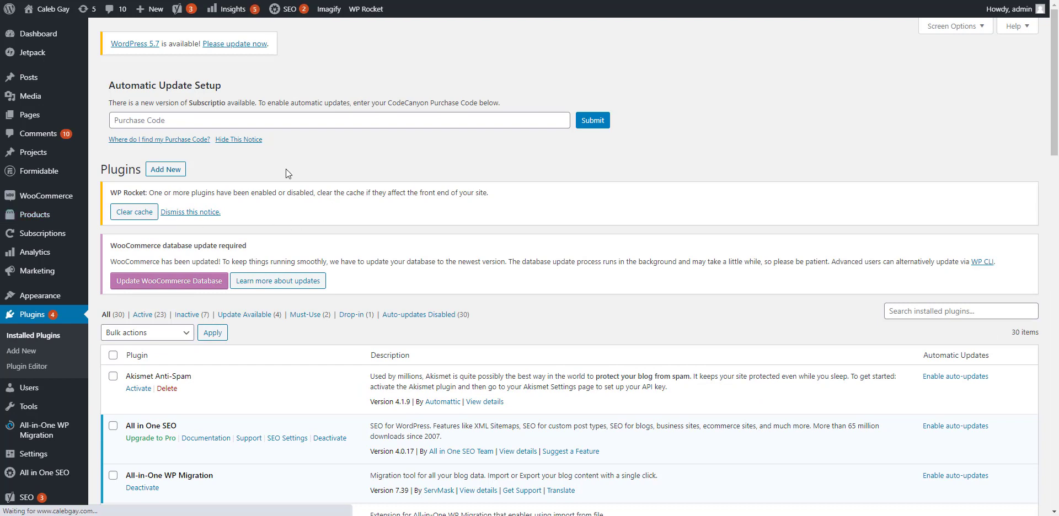
{"action": "scroll", "coordinate": [272, 134], "scroll_direction": "down", "scroll_amount": 4}
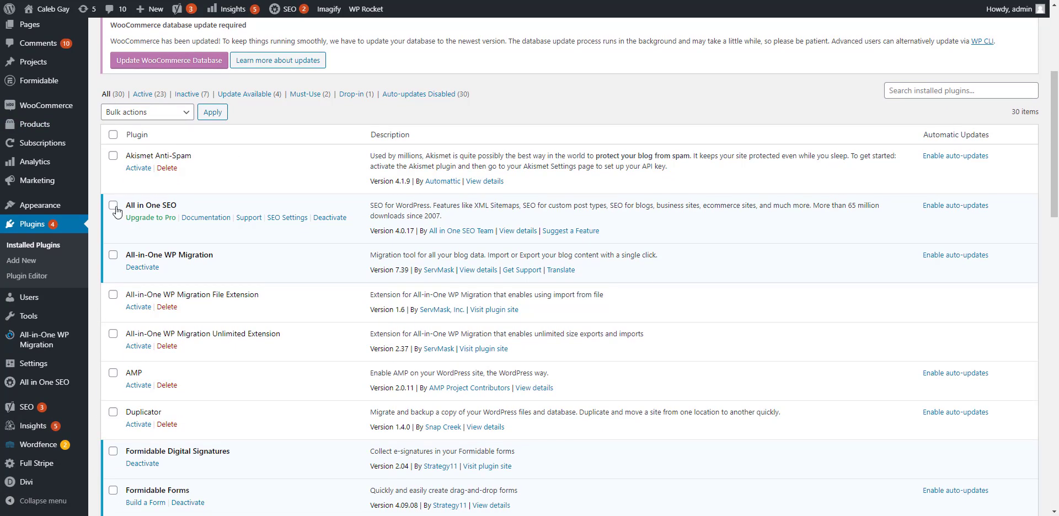
{"action": "left_click", "coordinate": [331, 218]}
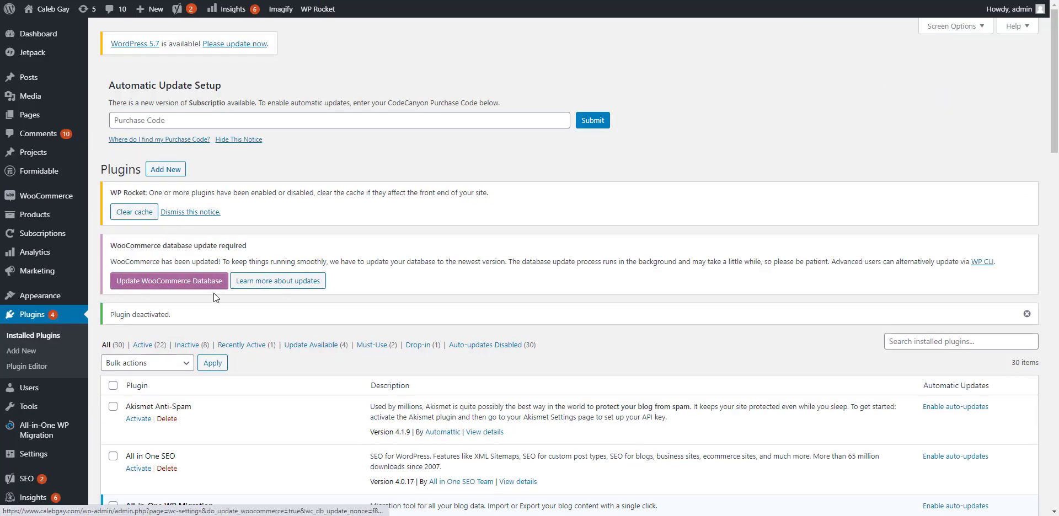
Delete the deactivated All in One SEO plugin from the site and confirm the deletion.
{"action": "scroll", "coordinate": [213, 292], "scroll_direction": "down", "scroll_amount": 5}
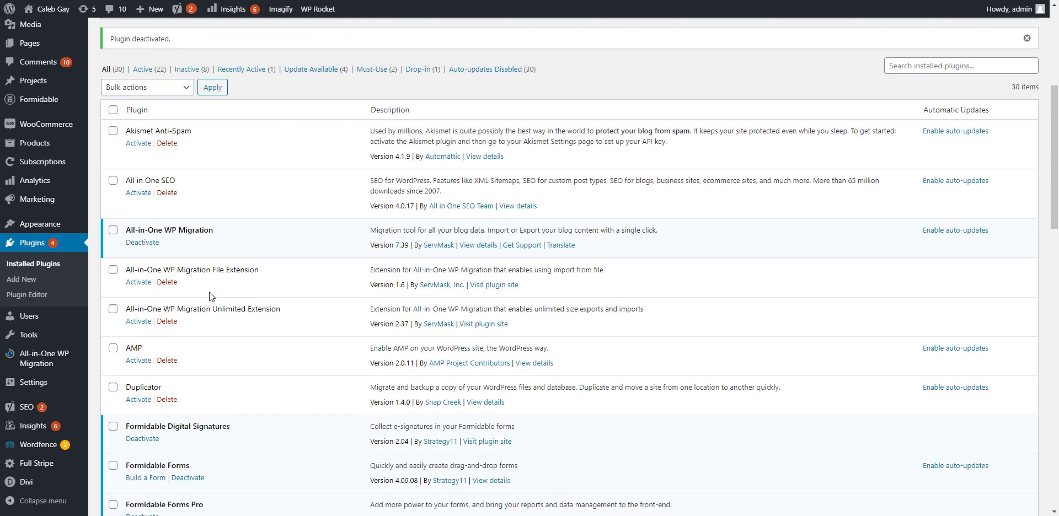
{"action": "left_click", "coordinate": [166, 194]}
{"action": "left_click", "coordinate": [583, 35]}
{"action": "scroll", "coordinate": [207, 70], "scroll_direction": "up", "scroll_amount": 4}
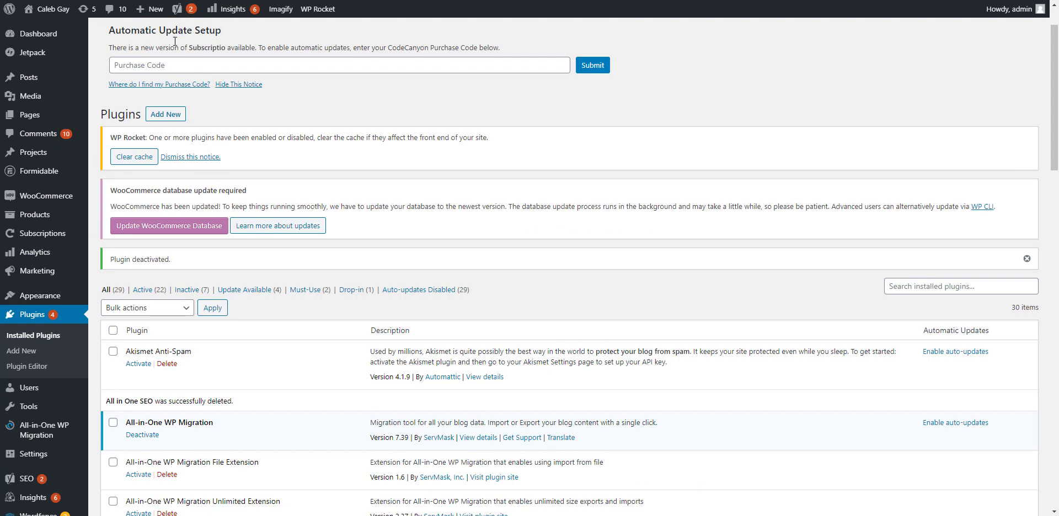
Search Google in a new browser tab for "wordpress seo plugins" and look through the results.
{"action": "key", "text": "ctrl+t"}
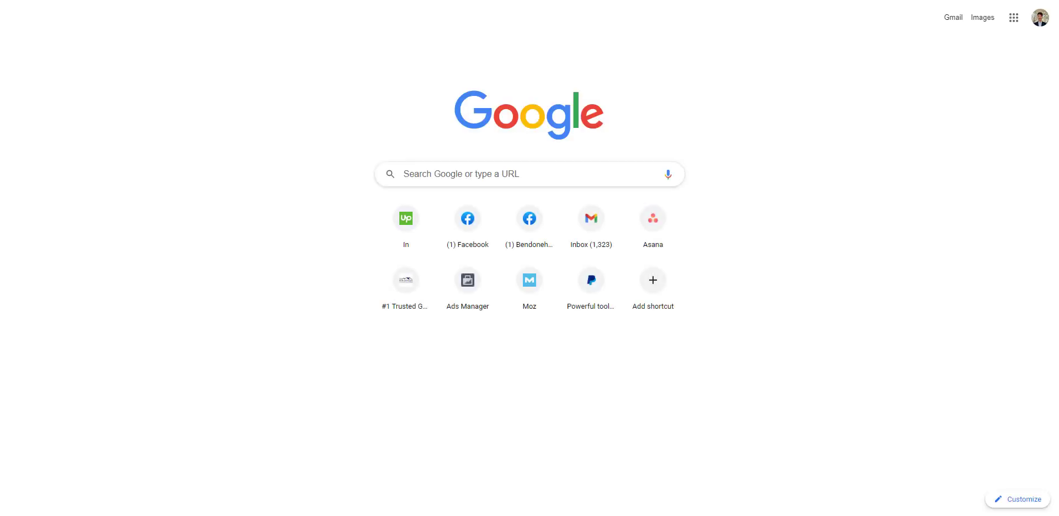
{"action": "type", "text": "wordpress"}
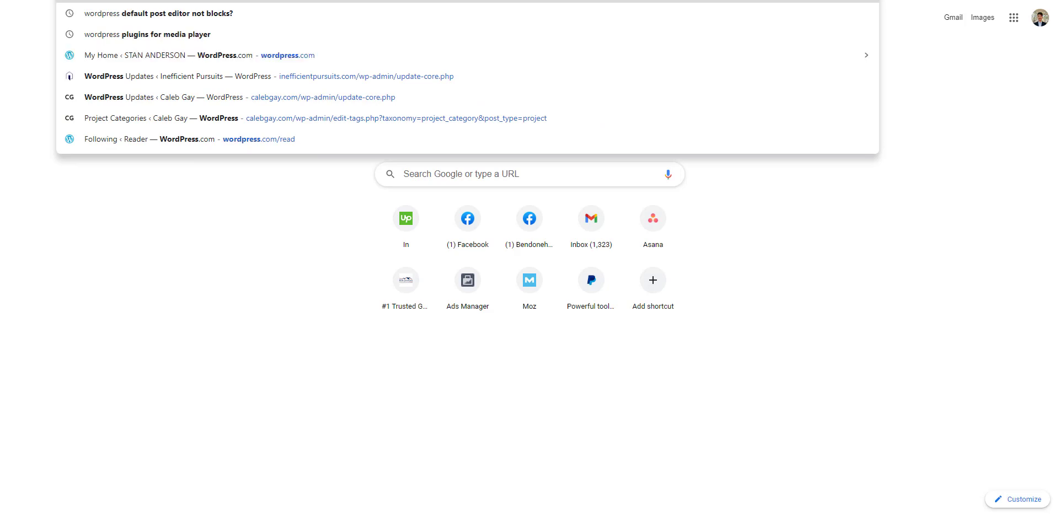
{"action": "type", "text": " seo plugins"}
{"action": "key", "text": "Return"}
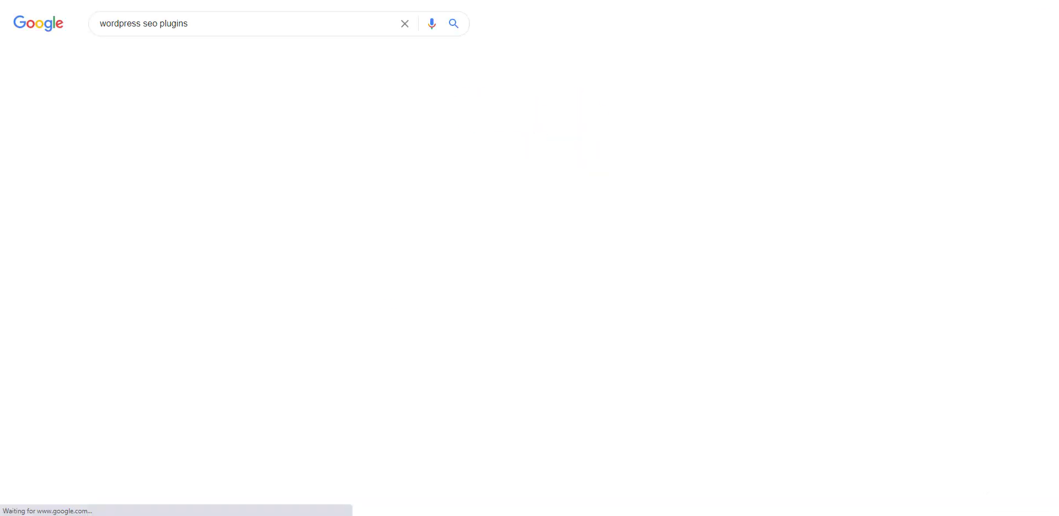
{"action": "scroll", "coordinate": [358, 268], "scroll_direction": "down", "scroll_amount": 3}
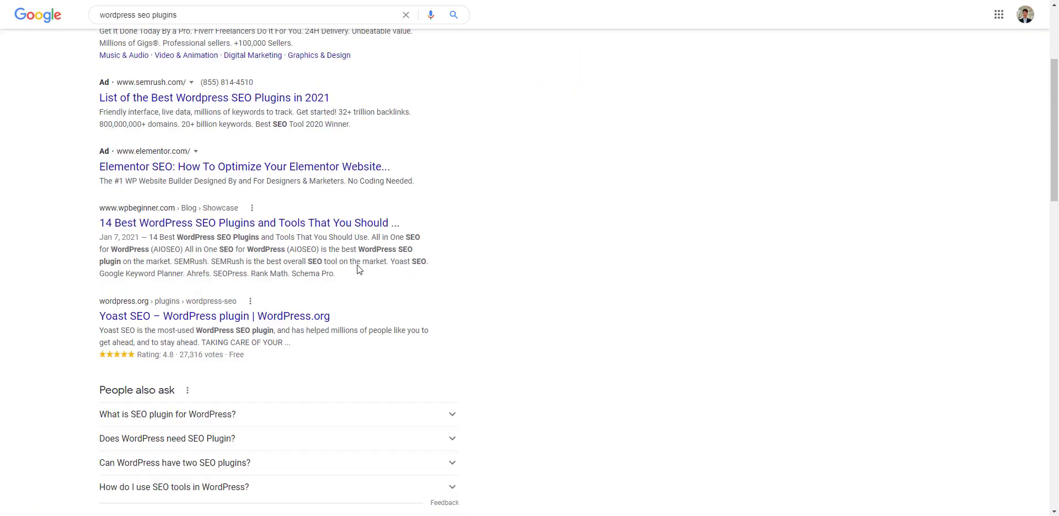
{"action": "scroll", "coordinate": [359, 269], "scroll_direction": "down", "scroll_amount": 1}
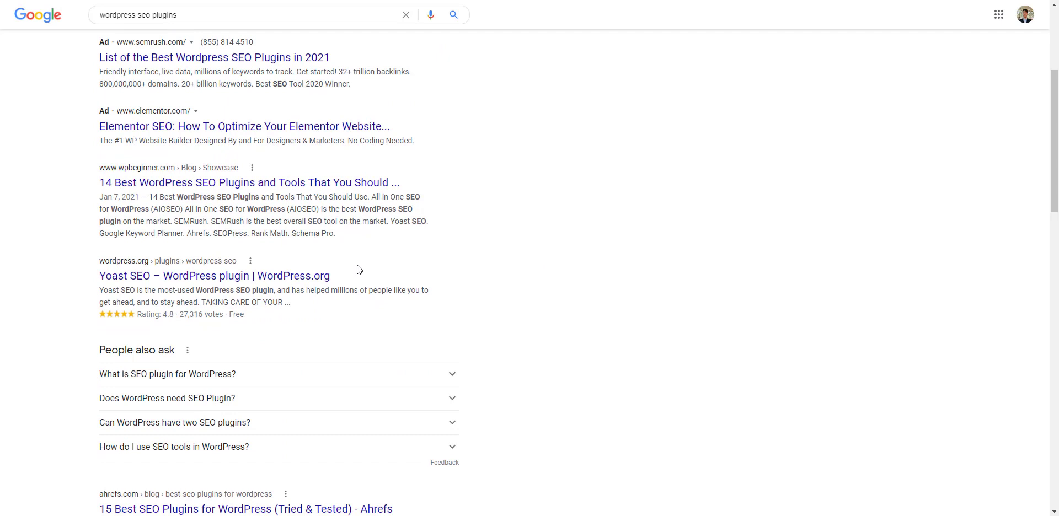
{"action": "scroll", "coordinate": [284, 294], "scroll_direction": "down", "scroll_amount": 5}
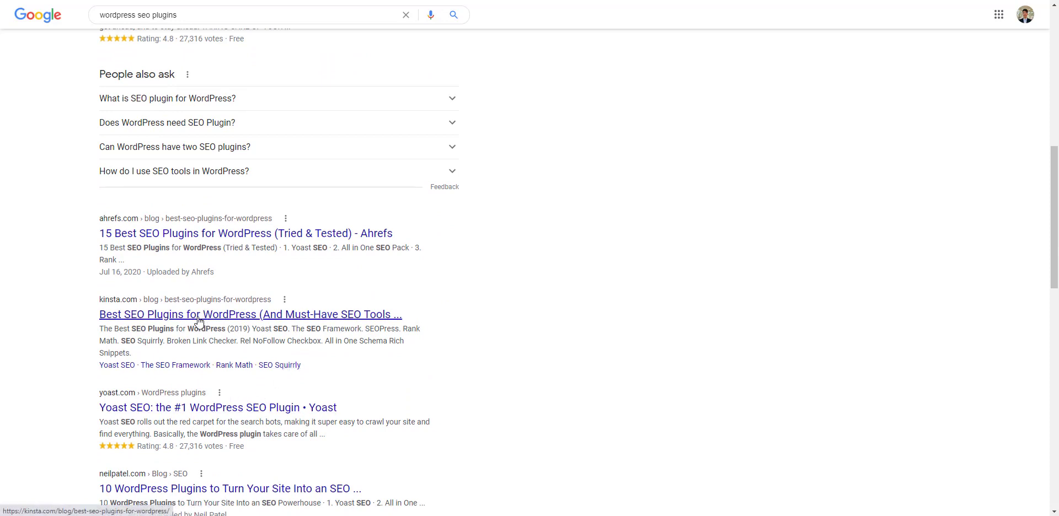
Open the Ahrefs article on the 15 best SEO plugins and follow its All in One SEO Pack link.
{"action": "left_click", "coordinate": [381, 234]}
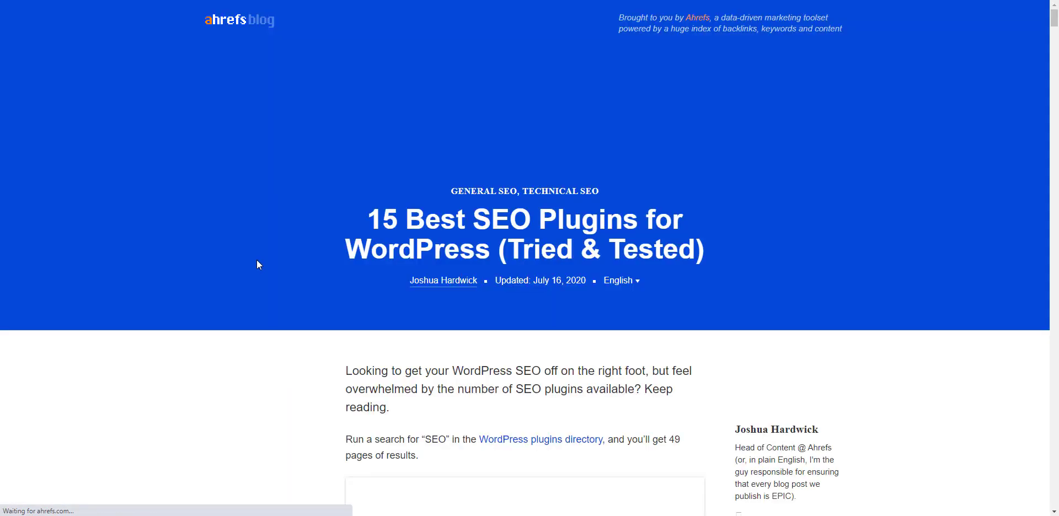
{"action": "scroll", "coordinate": [520, 305], "scroll_direction": "down", "scroll_amount": 15}
{"action": "scroll", "coordinate": [540, 208], "scroll_direction": "down", "scroll_amount": 18}
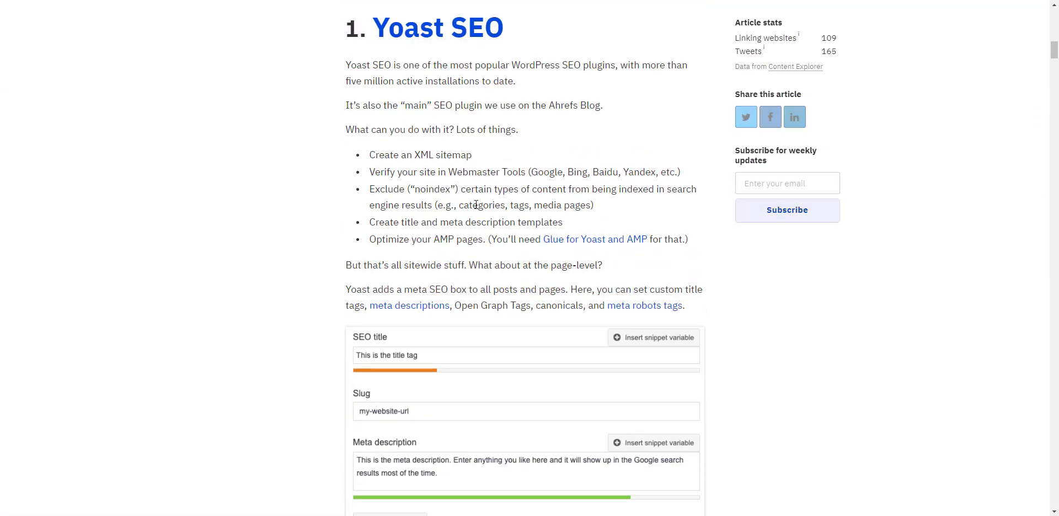
{"action": "scroll", "coordinate": [417, 217], "scroll_direction": "down", "scroll_amount": 4}
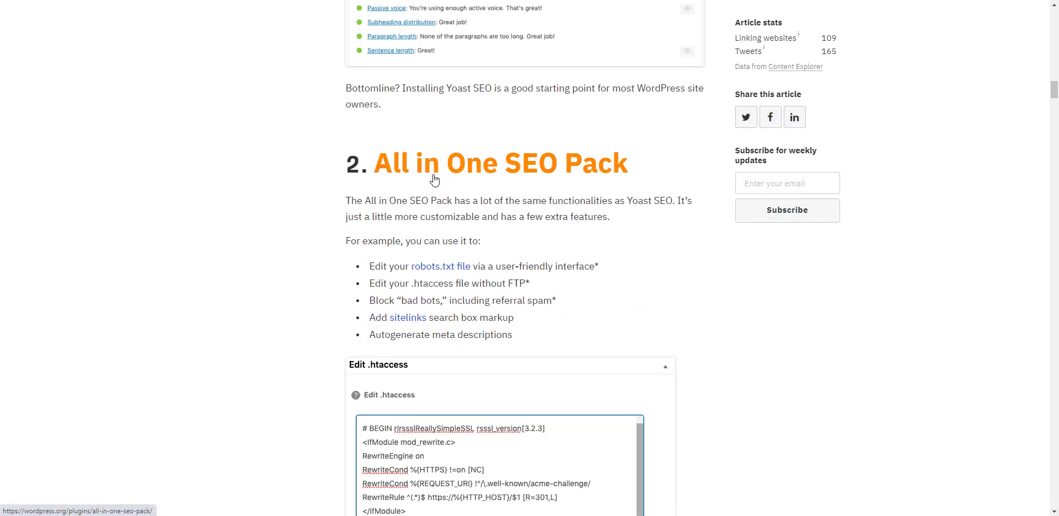
{"action": "left_click", "coordinate": [434, 179]}
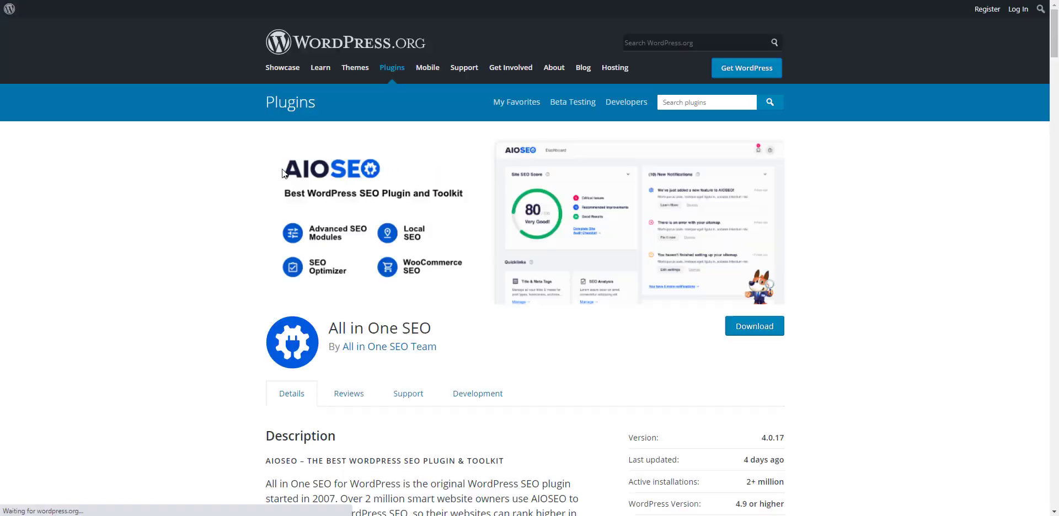
Download the All in One SEO plugin's zip file from its WordPress.org page.
{"action": "scroll", "coordinate": [537, 214], "scroll_direction": "down", "scroll_amount": 1}
{"action": "scroll", "coordinate": [538, 214], "scroll_direction": "up", "scroll_amount": 1}
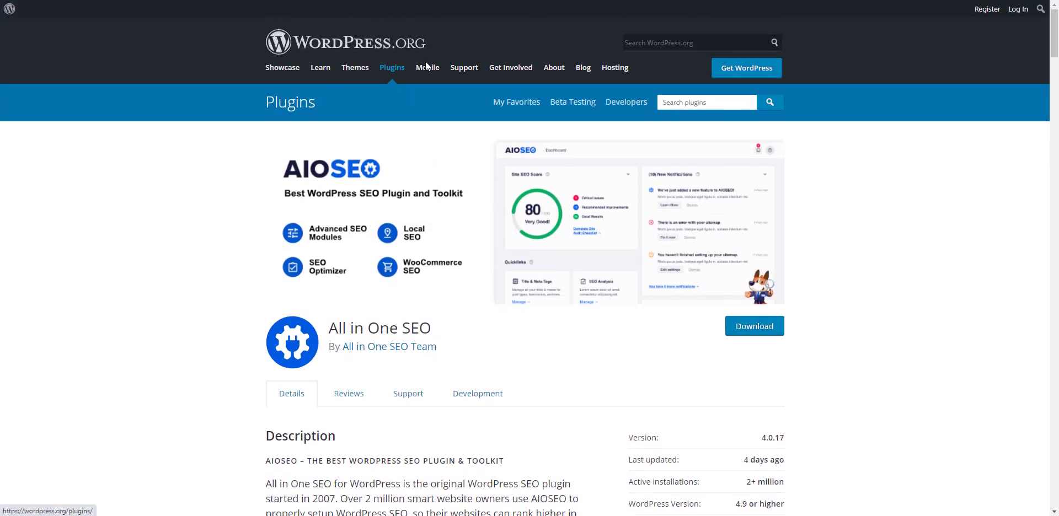
{"action": "left_click", "coordinate": [410, 49]}
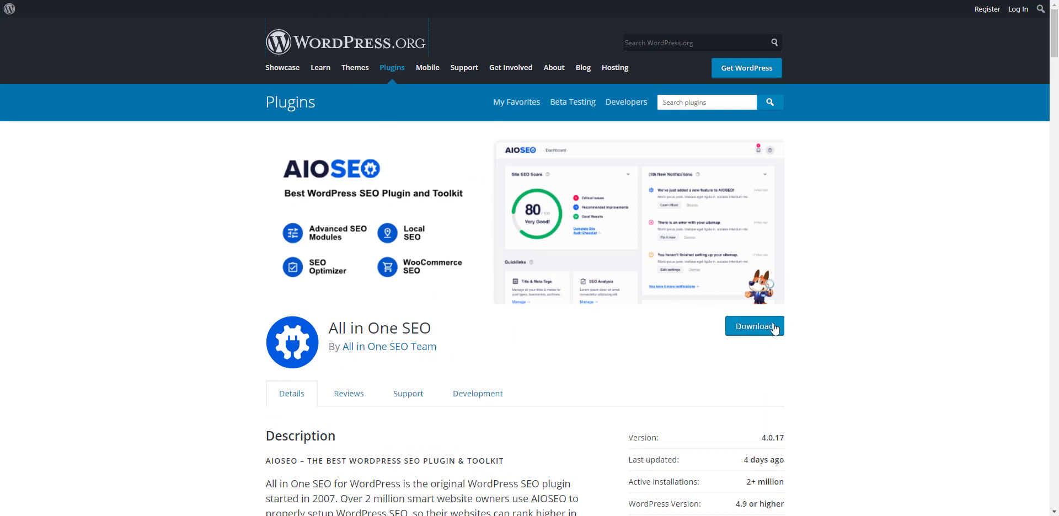
{"action": "left_click", "coordinate": [747, 329]}
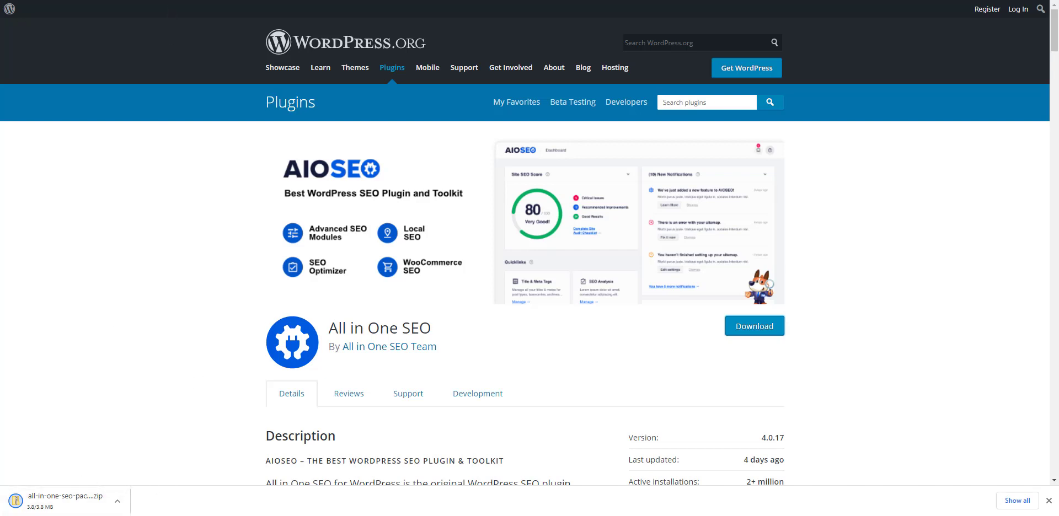
Return to the site's admin tab and open the plugin zip upload form on the Add Plugins page.
{"action": "key", "text": "ctrl+Tab"}
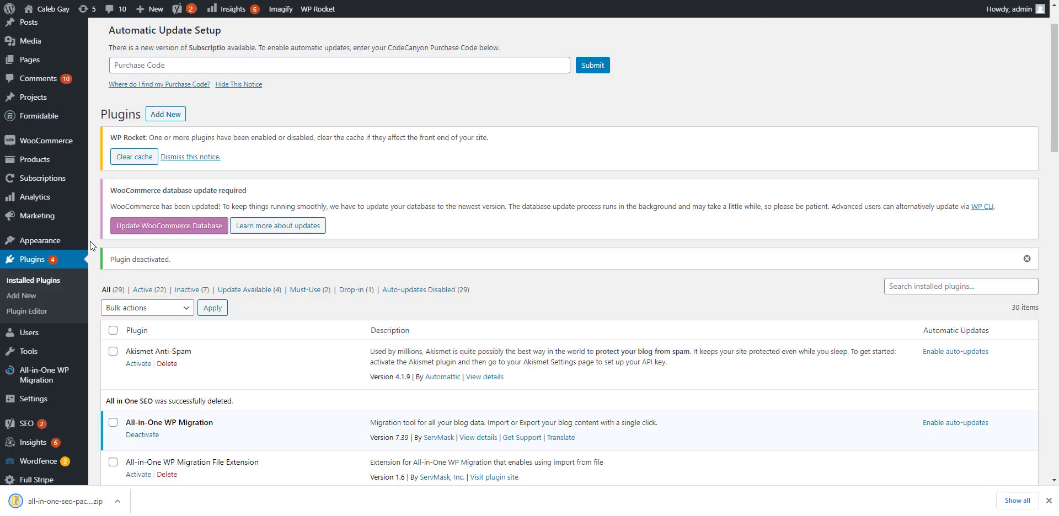
{"action": "left_click", "coordinate": [151, 224]}
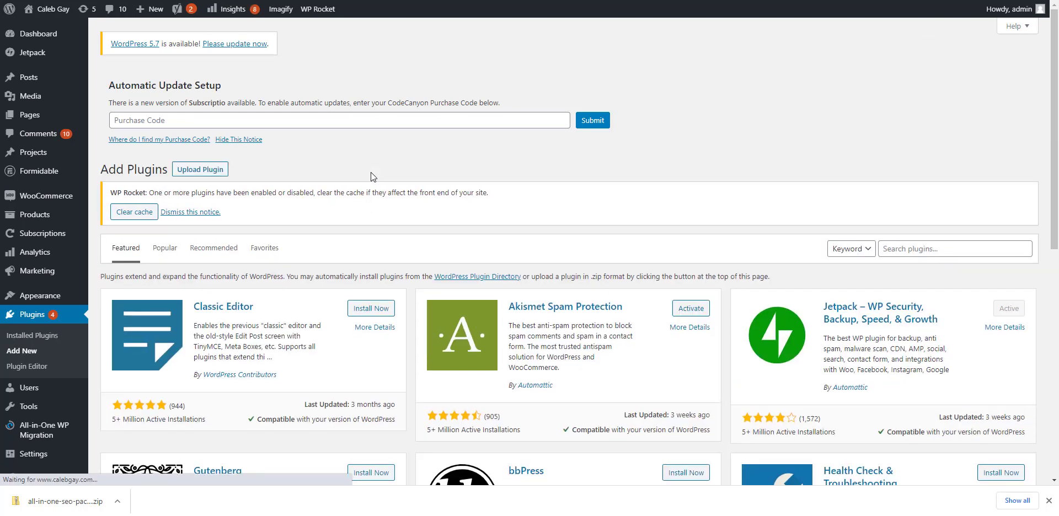
{"action": "mouse_move", "coordinate": [52, 503]}
{"action": "left_mouse_down"}
{"action": "mouse_move", "coordinate": [88, 463]}
{"action": "mouse_move", "coordinate": [91, 473]}
{"action": "mouse_move", "coordinate": [55, 503]}
{"action": "left_mouse_up"}
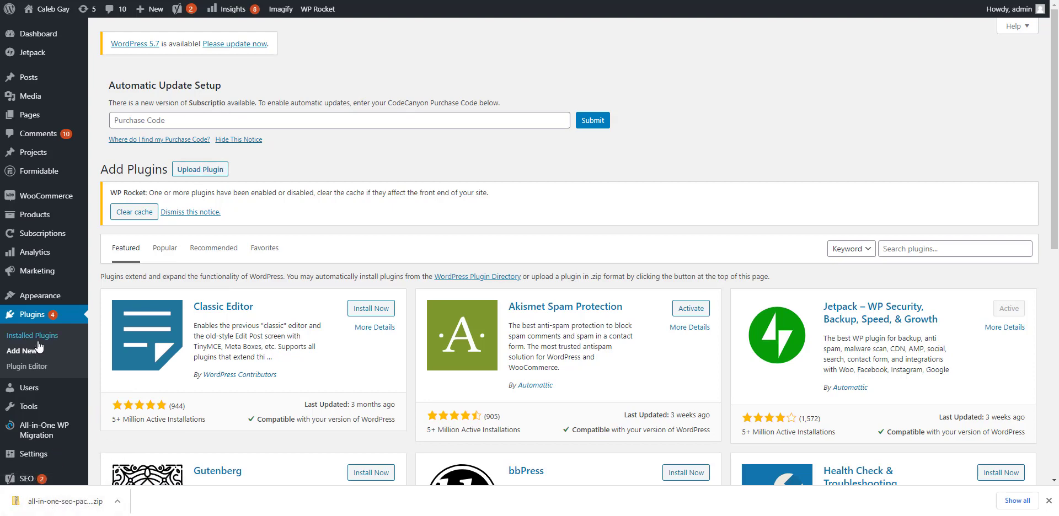
{"action": "left_click", "coordinate": [200, 174]}
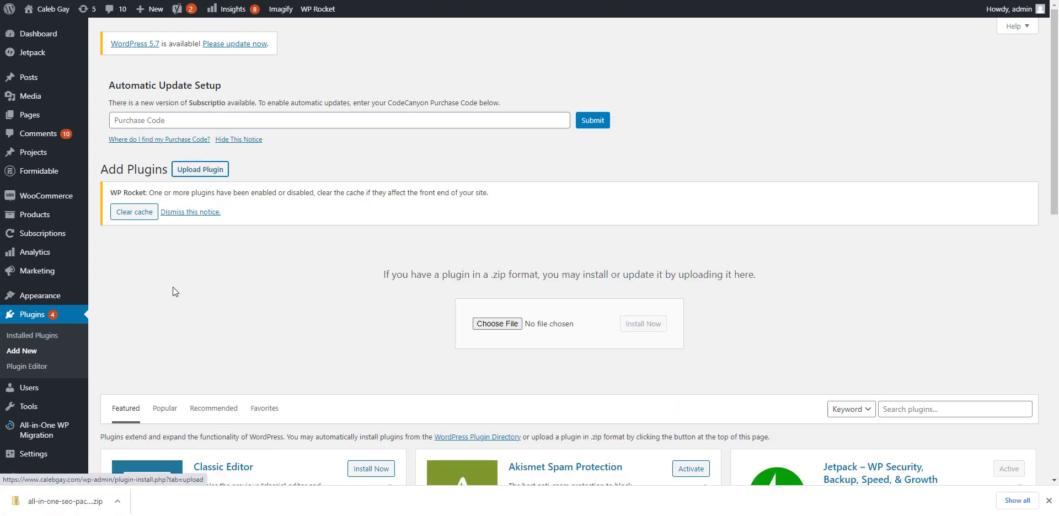
Upload and install the downloaded all-in-one-seo-pack.4.0.17.zip file, and activate the plugin.
{"action": "left_click_drag", "start_coordinate": [70, 509], "coordinate": [524, 324]}
{"action": "left_click", "coordinate": [643, 323]}
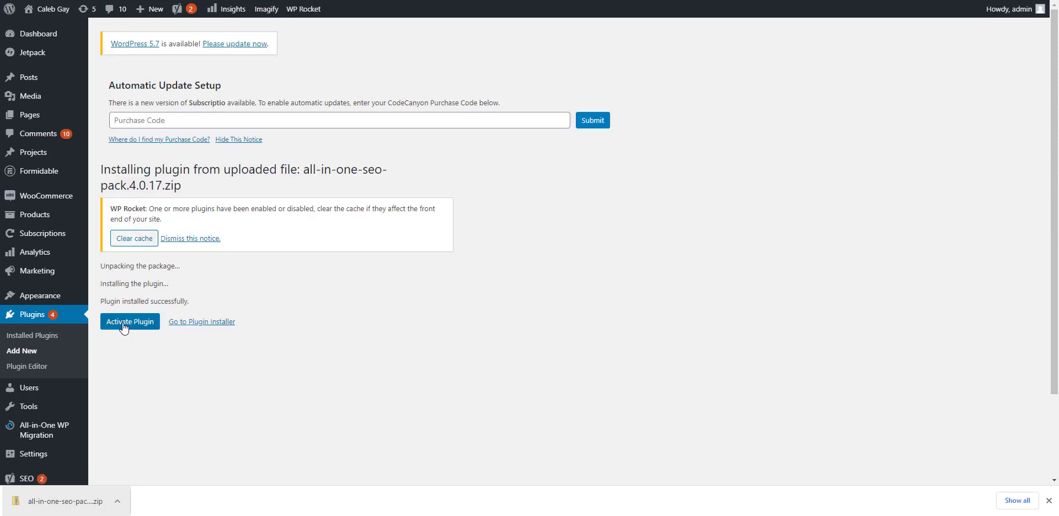
{"action": "left_click", "coordinate": [124, 328]}
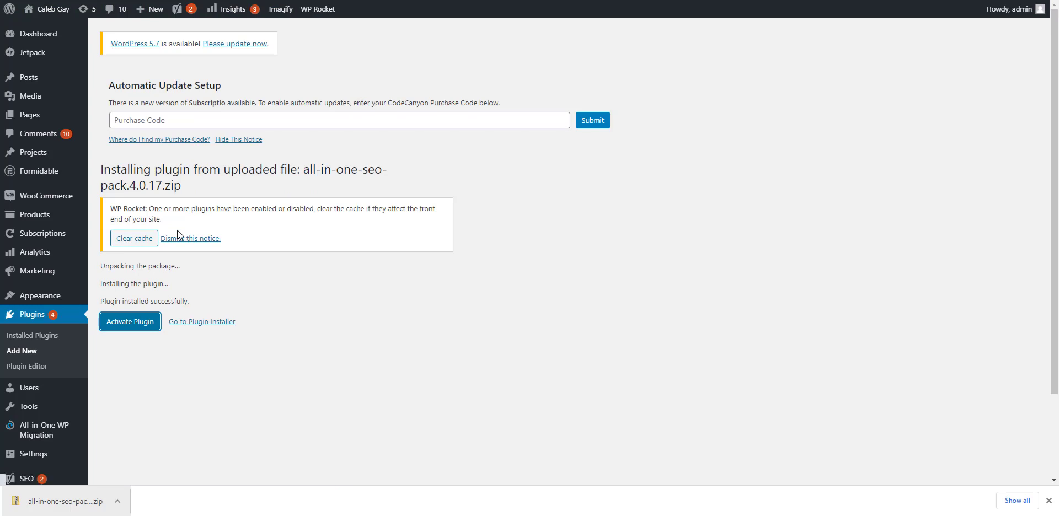
Check the All in One SEO entry among the installed plugins and open the plugin's own dashboard.
{"action": "scroll", "coordinate": [160, 229], "scroll_direction": "down", "scroll_amount": 3}
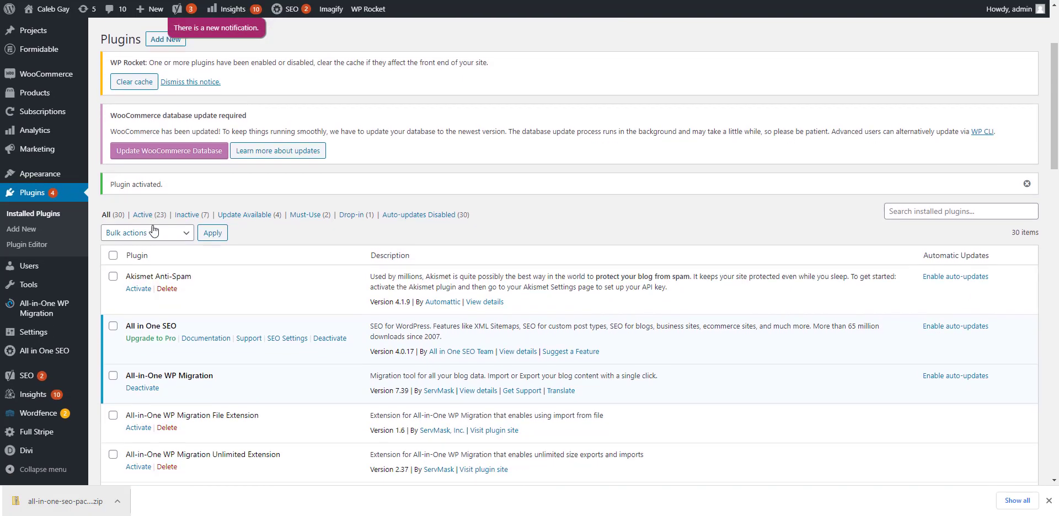
{"action": "scroll", "coordinate": [154, 230], "scroll_direction": "down", "scroll_amount": 2}
{"action": "left_click", "coordinate": [35, 352]}
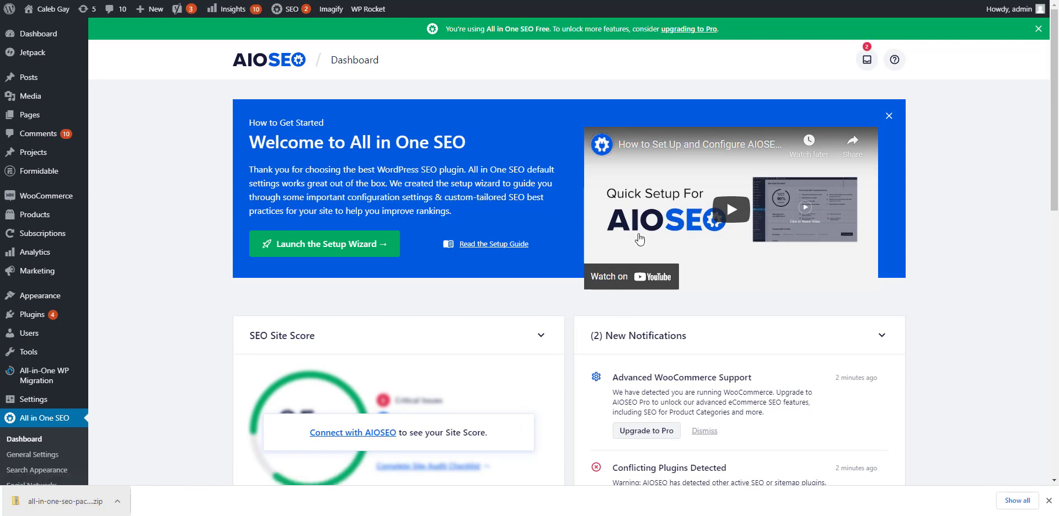
Return to the installed plugins list and deactivate the All in One SEO plugin.
{"action": "left_click", "coordinate": [58, 314]}
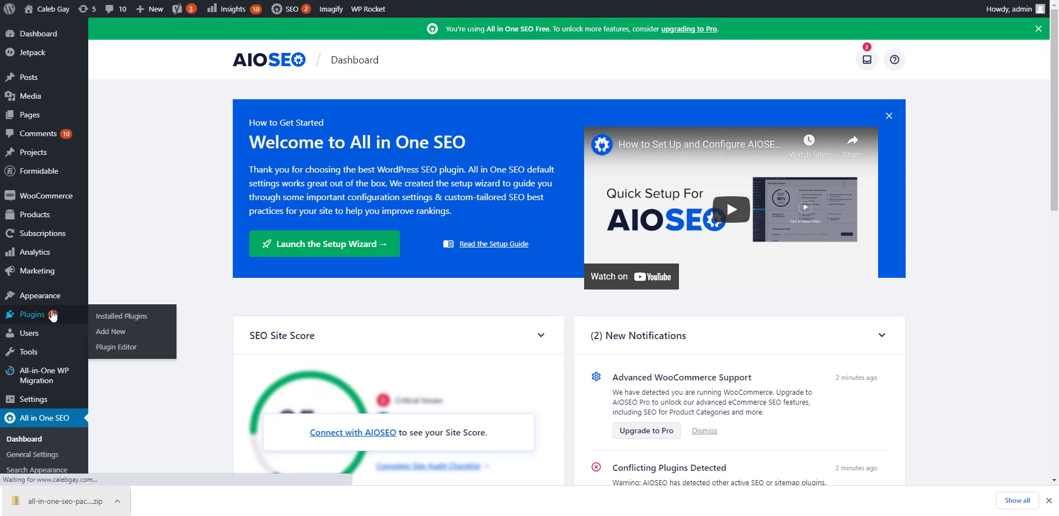
{"action": "scroll", "coordinate": [138, 314], "scroll_direction": "down", "scroll_amount": 3}
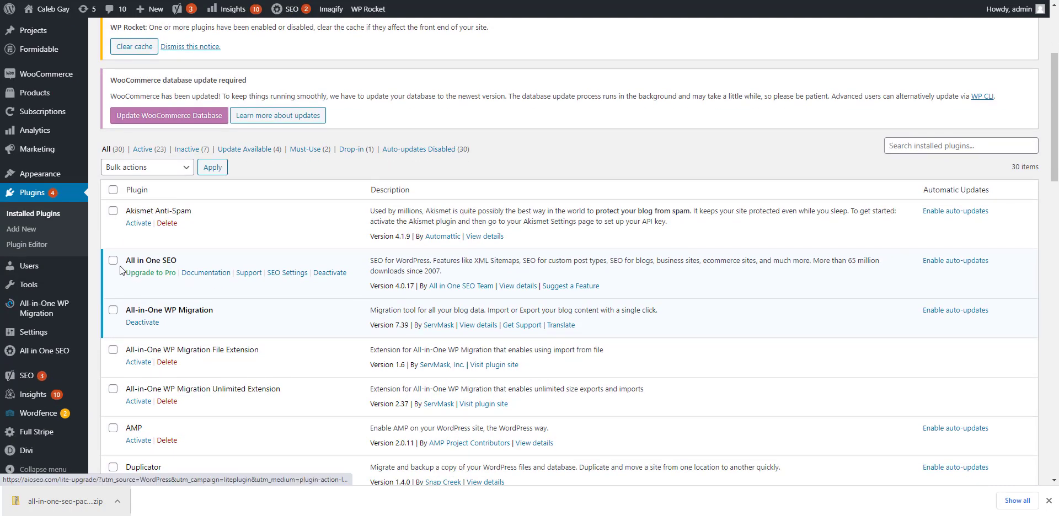
{"action": "left_click", "coordinate": [330, 274]}
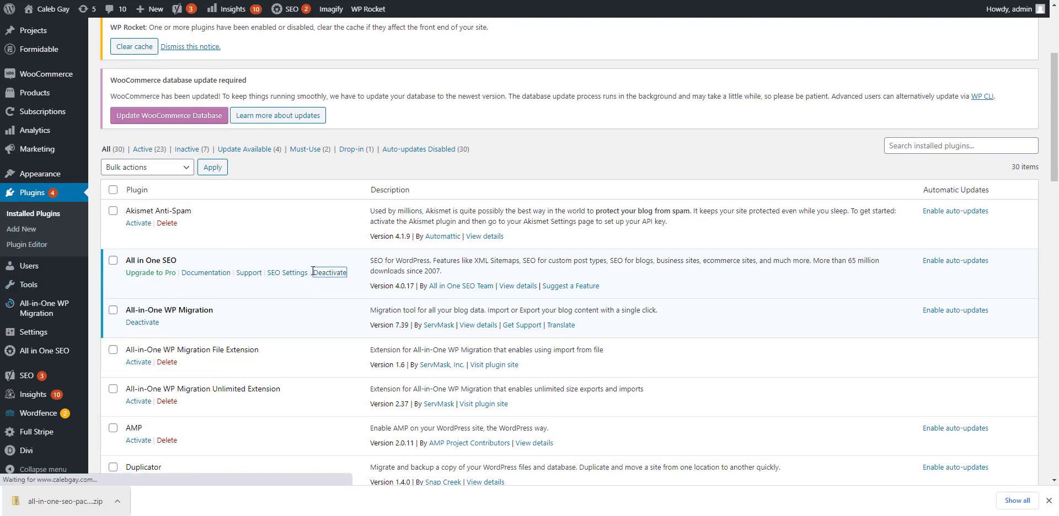
{"action": "left_click_drag", "start_coordinate": [179, 261], "coordinate": [128, 261]}
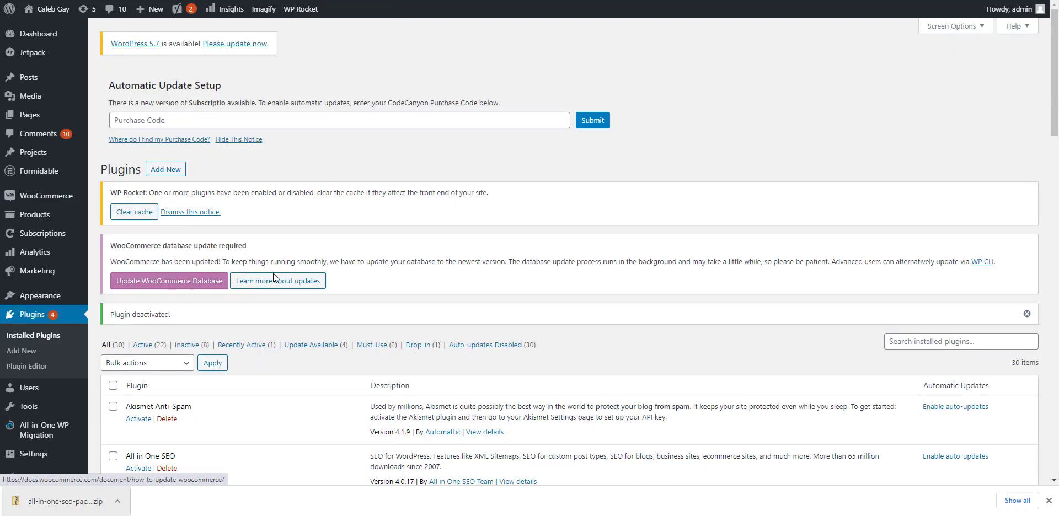
Delete the deactivated All in One SEO plugin from the site and confirm the deletion.
{"action": "scroll", "coordinate": [273, 276], "scroll_direction": "down", "scroll_amount": 4}
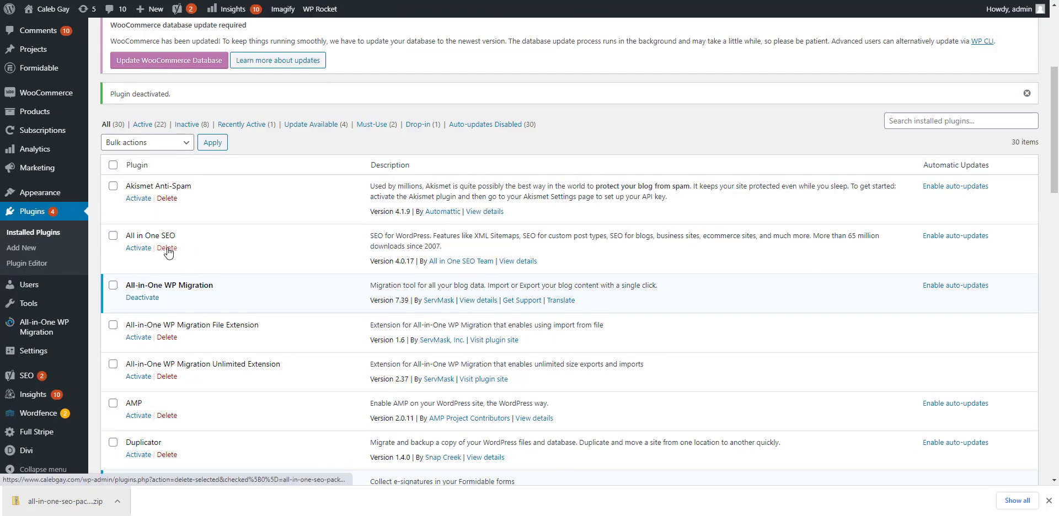
{"action": "left_click", "coordinate": [167, 248]}
{"action": "left_click", "coordinate": [582, 34]}
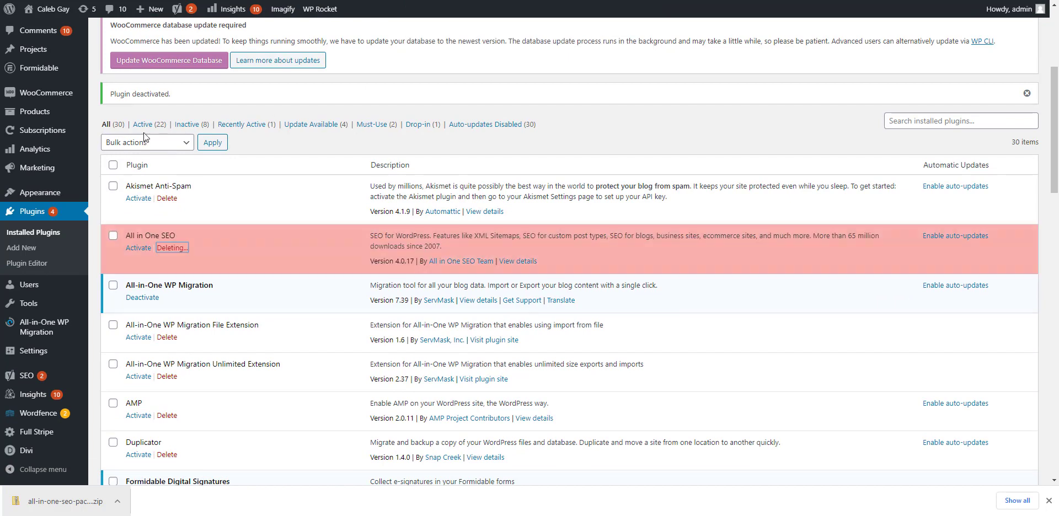